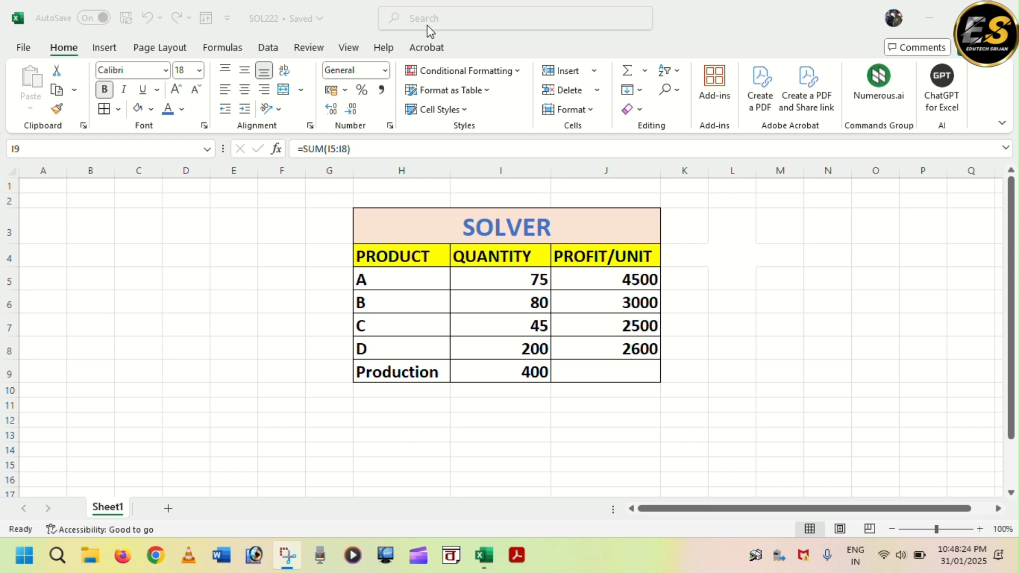
scroll(503, 278, down, 3)
scroll(503, 278, up, 3)
click(494, 221)
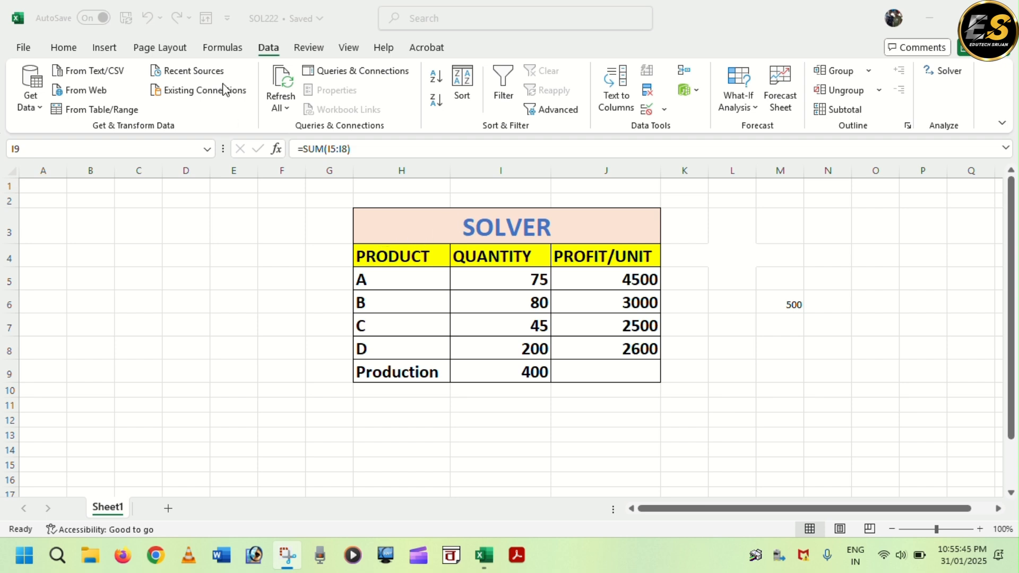
- Open Solver with the production total cell I9 as the maximised objective and I5:I8 as the changing variable cells
click(274, 48)
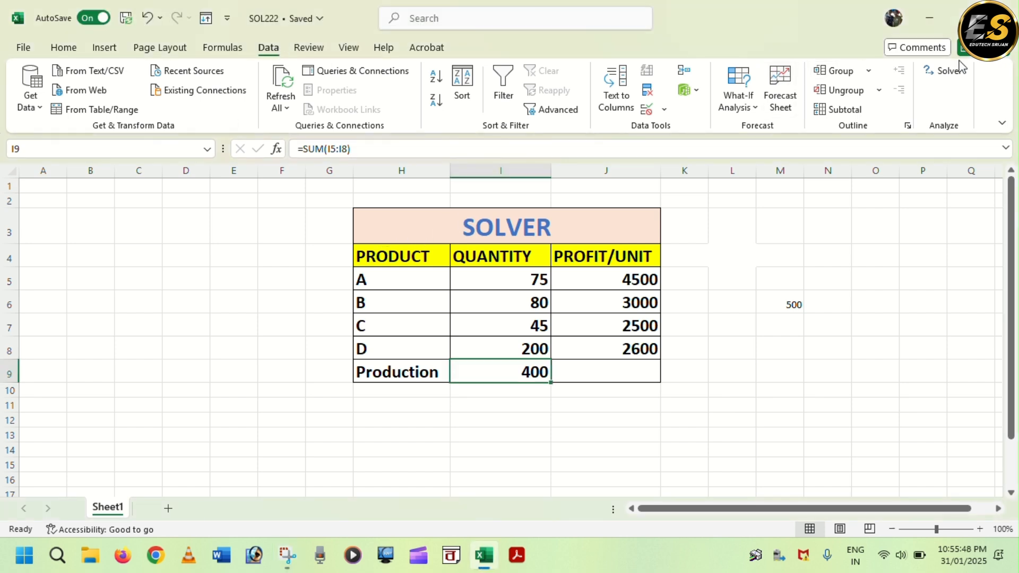
click(477, 438)
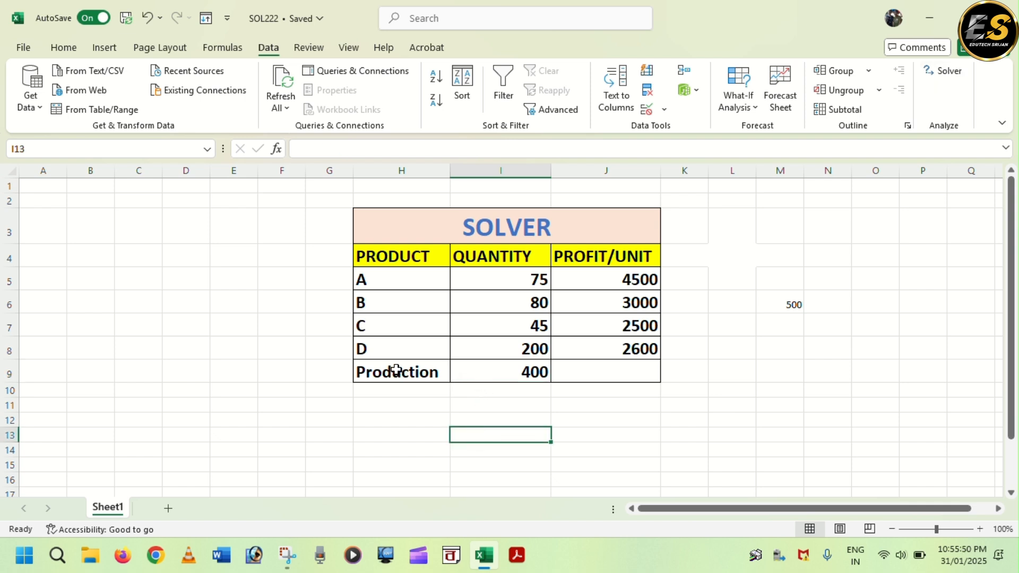
click(525, 371)
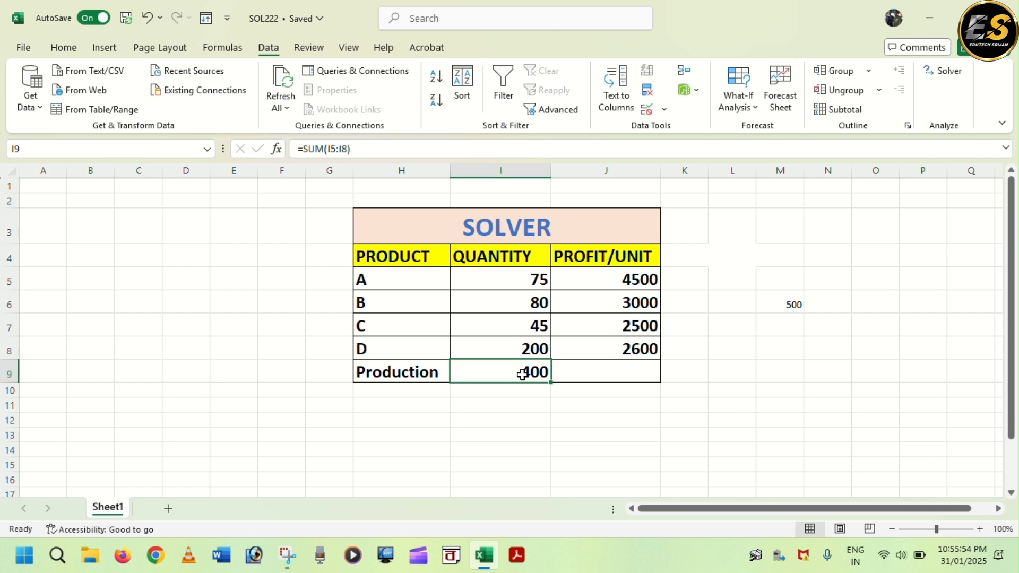
click(521, 417)
click(518, 371)
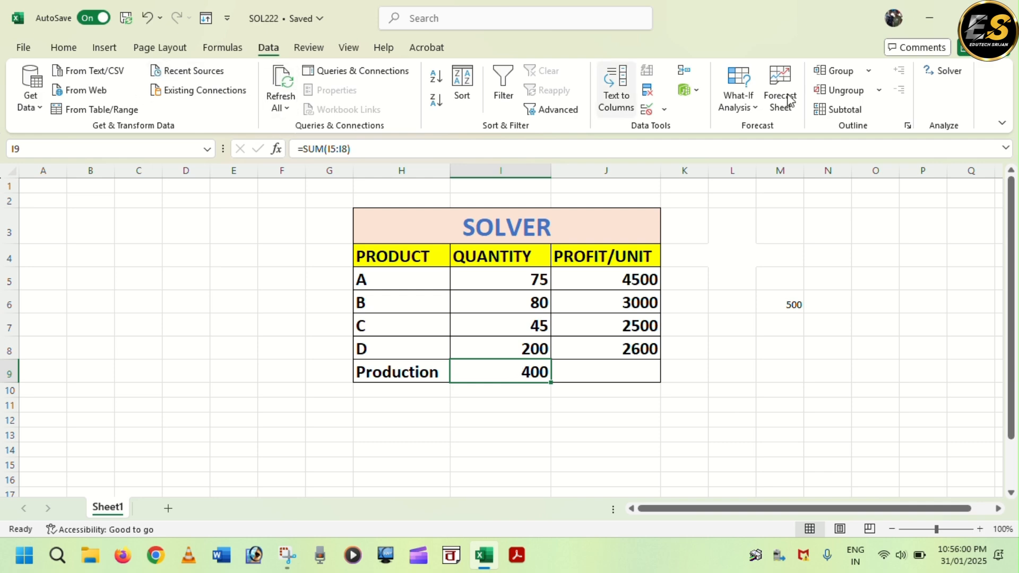
click(943, 70)
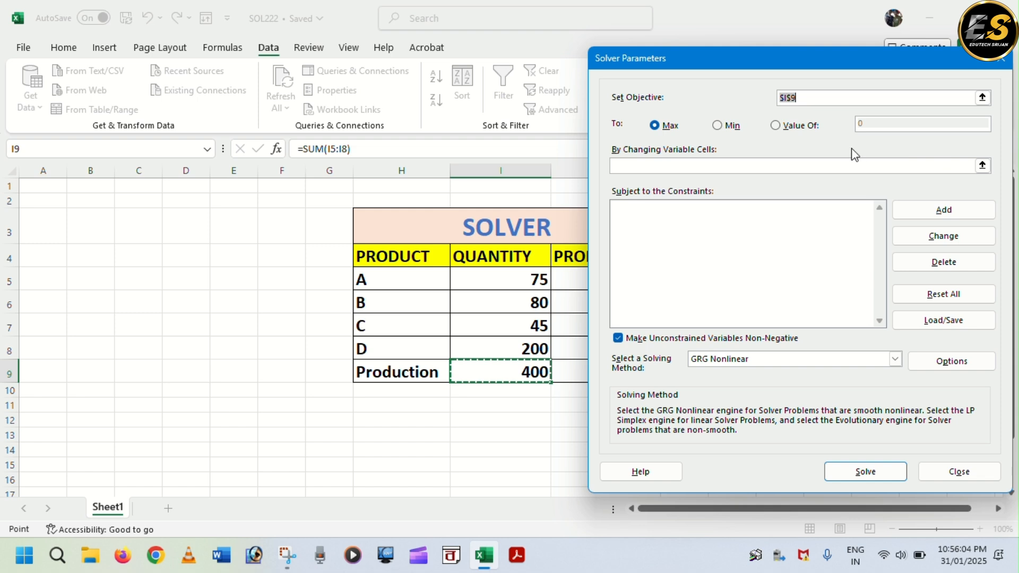
click(657, 166)
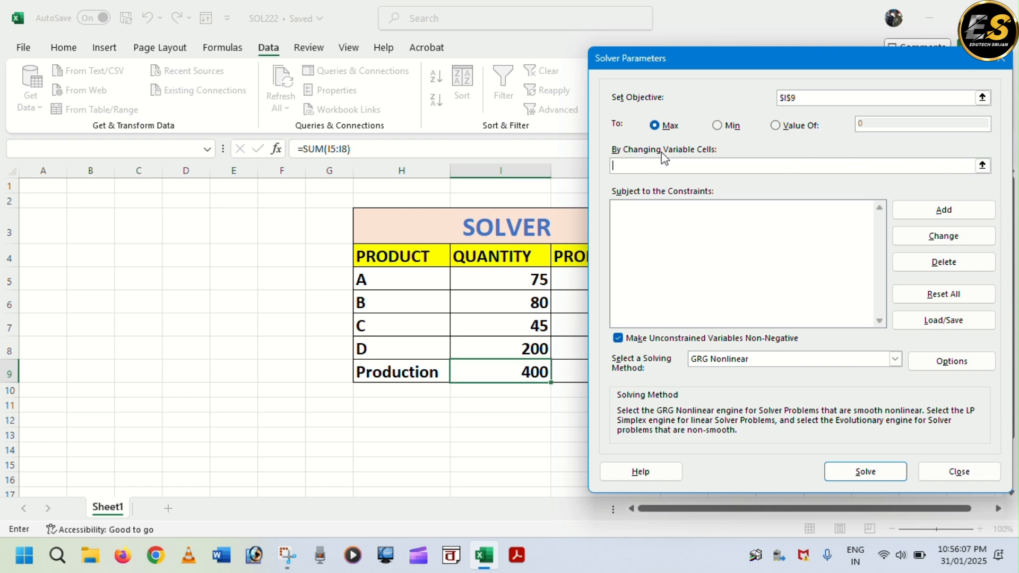
drag(497, 278, 500, 338)
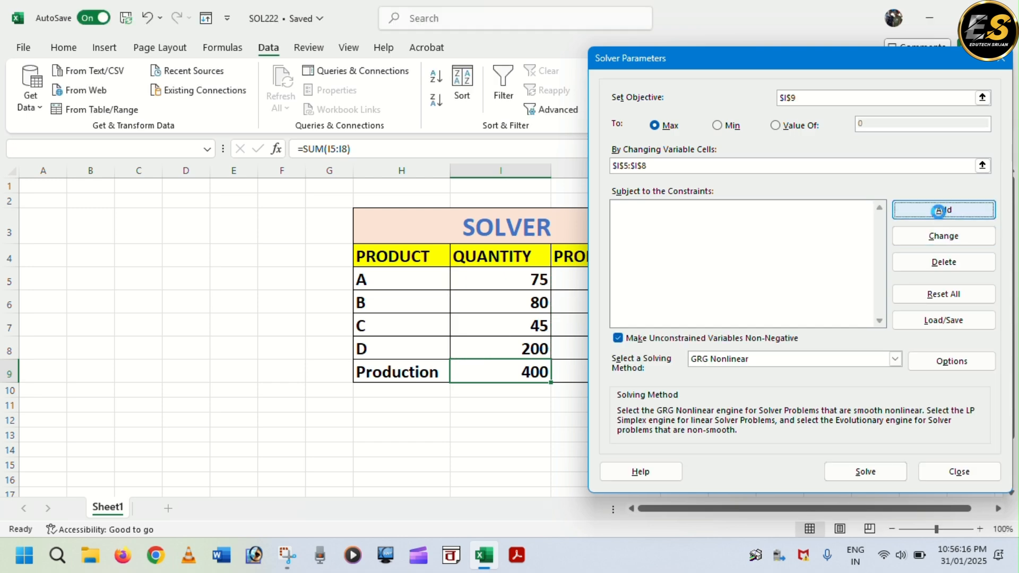
- Add a constraint limiting product A's quantity in I5 to at most 80
click(944, 211)
drag(696, 239, 730, 229)
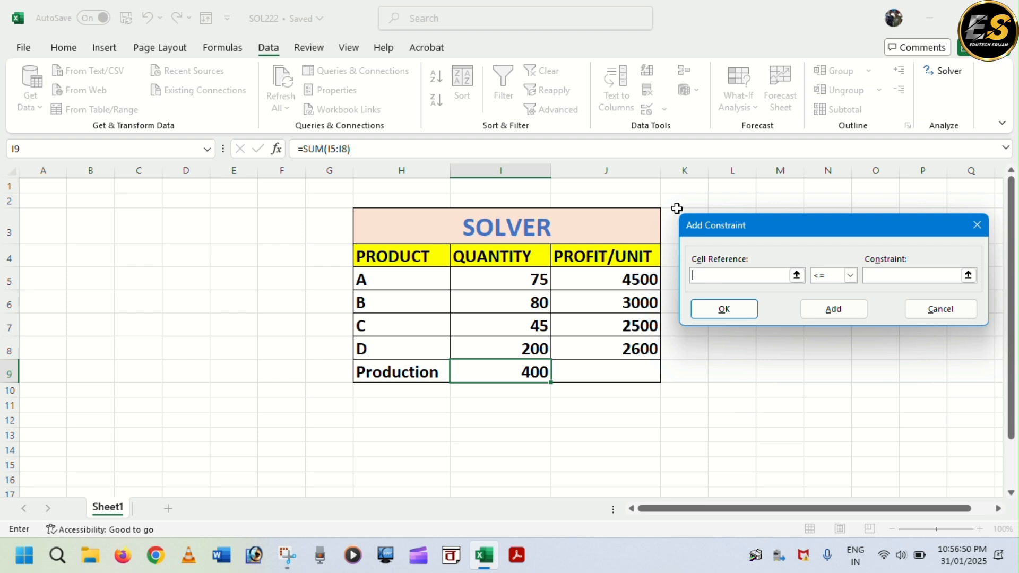
click(518, 276)
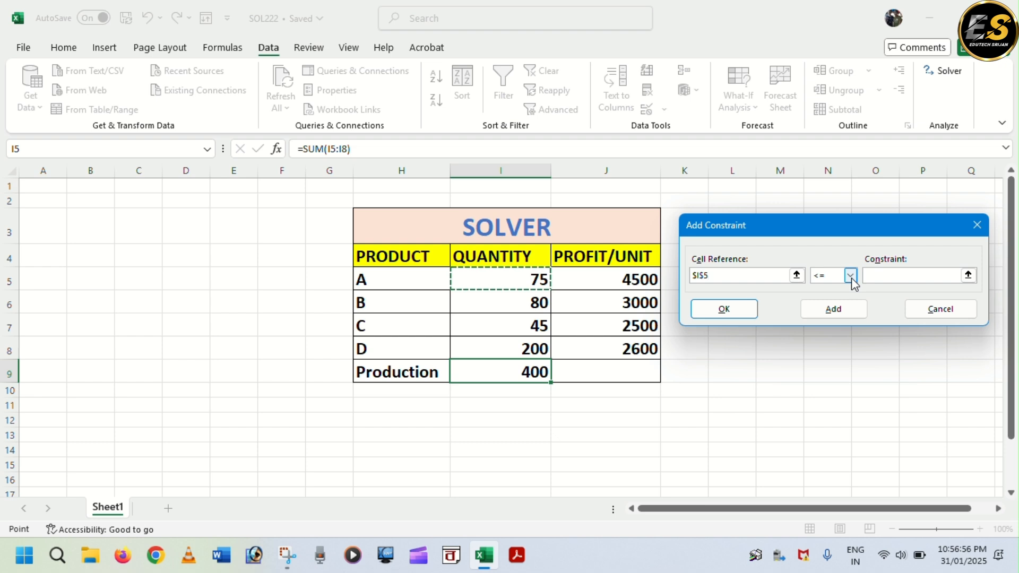
click(886, 275)
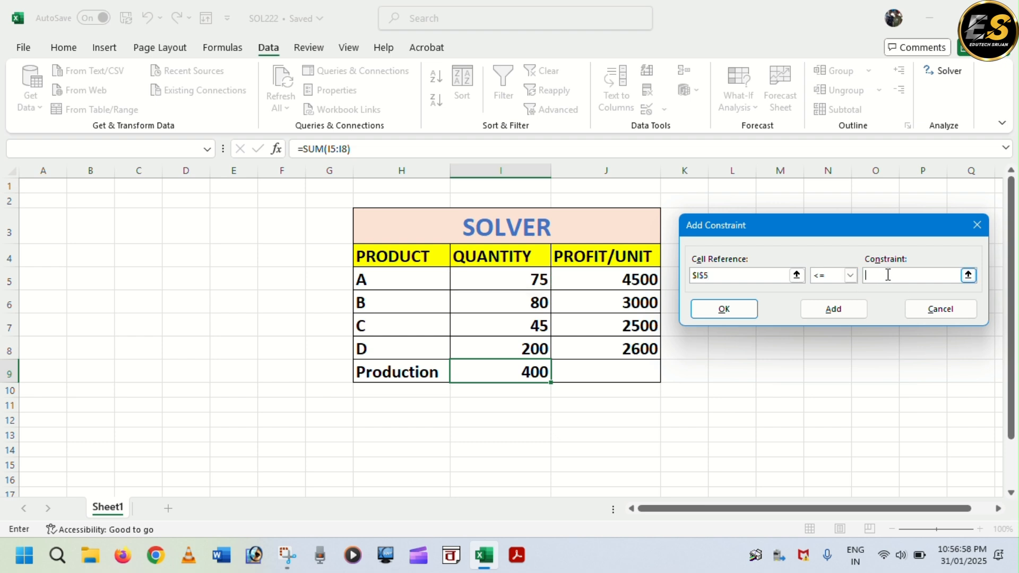
text(80)
click(832, 309)
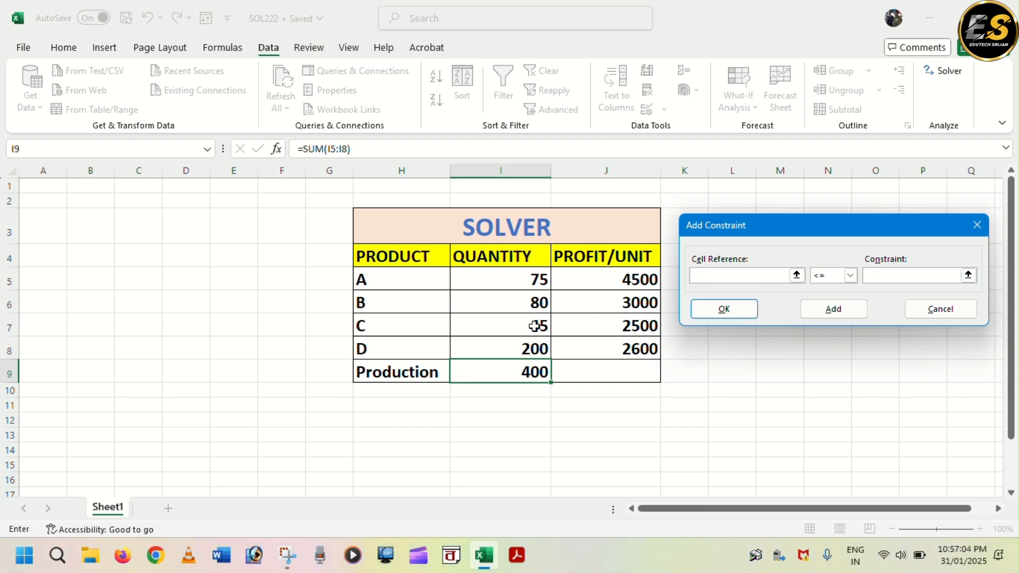
- Add a constraint fixing product B's quantity in I6 equal to 50
click(517, 303)
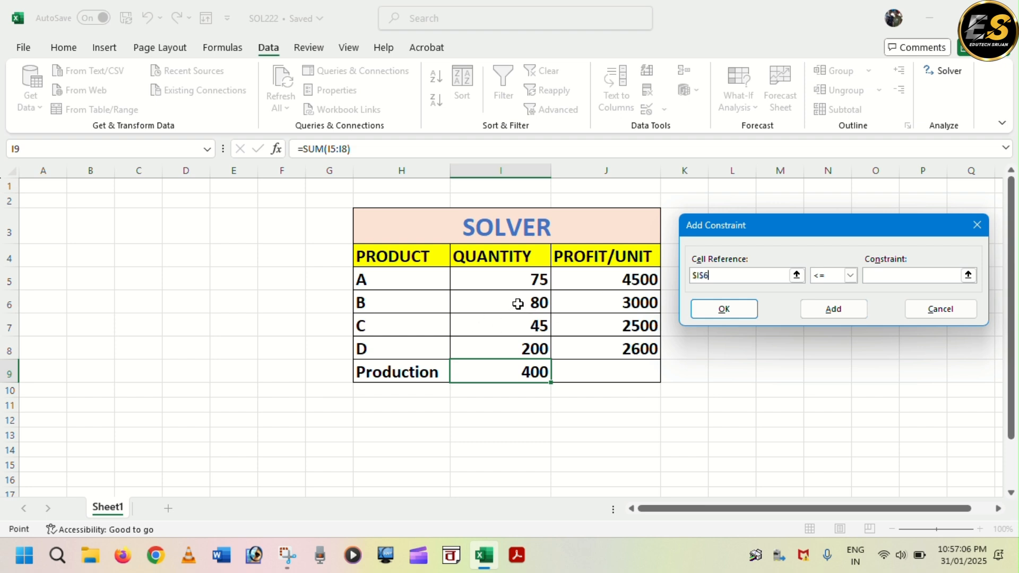
click(851, 275)
click(827, 299)
click(896, 275)
text(50)
key(alt+a)
- Add a constraint requiring product C's quantity in I7 to be at least 40
click(506, 320)
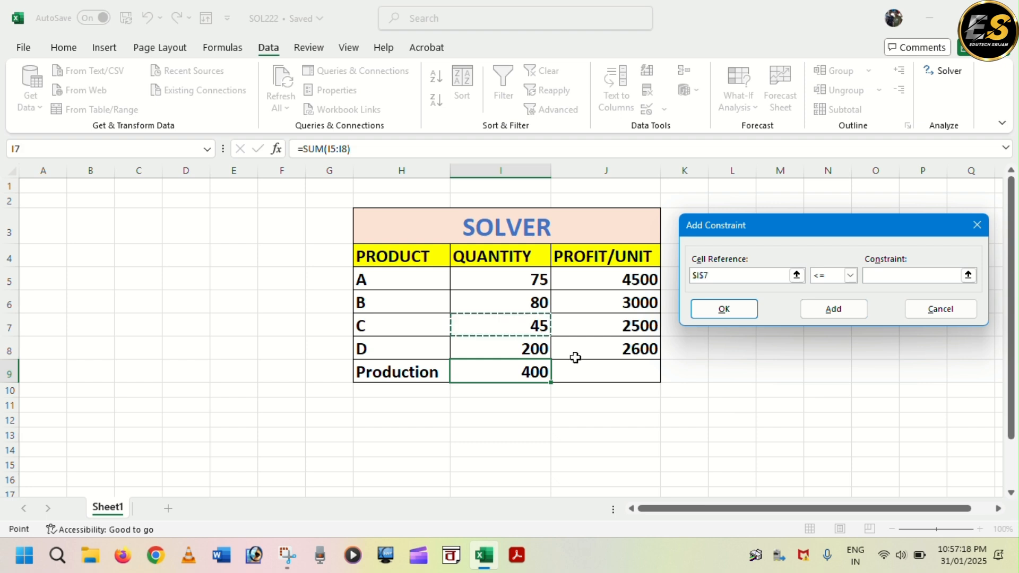
click(850, 276)
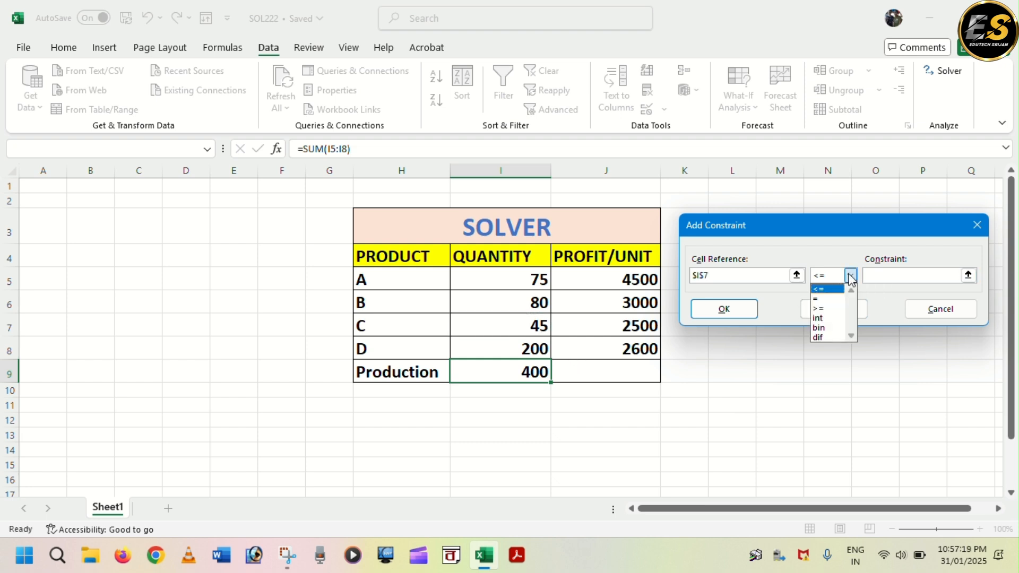
click(836, 307)
click(890, 274)
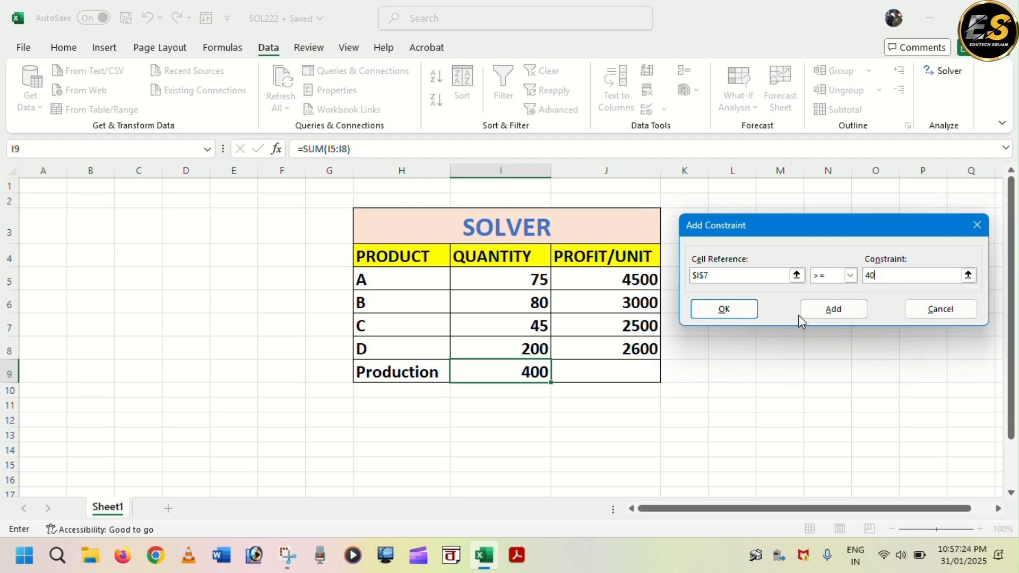
click(832, 309)
- Add a constraint requiring product D's quantity in I8 to be at least 150
click(504, 347)
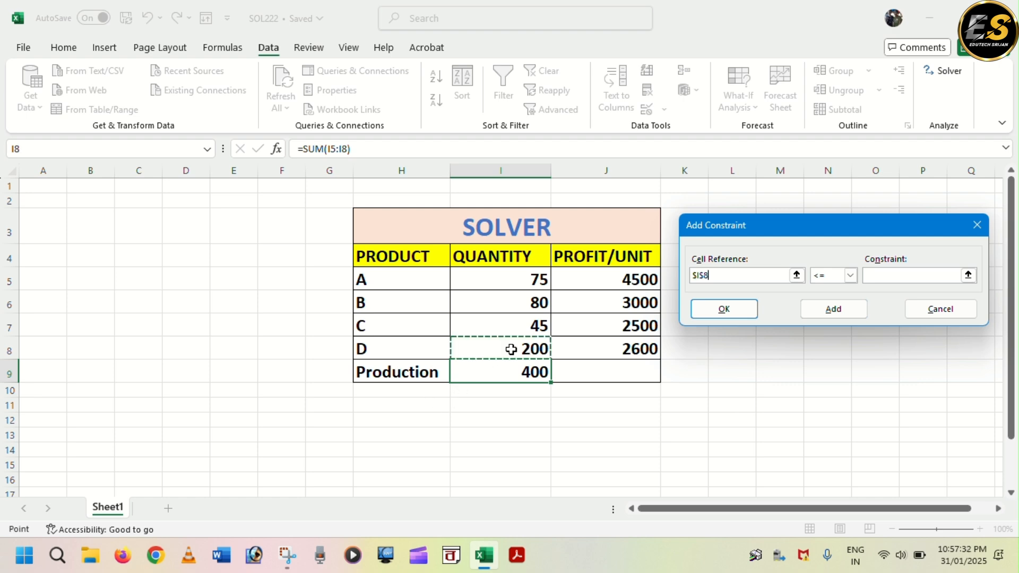
click(850, 278)
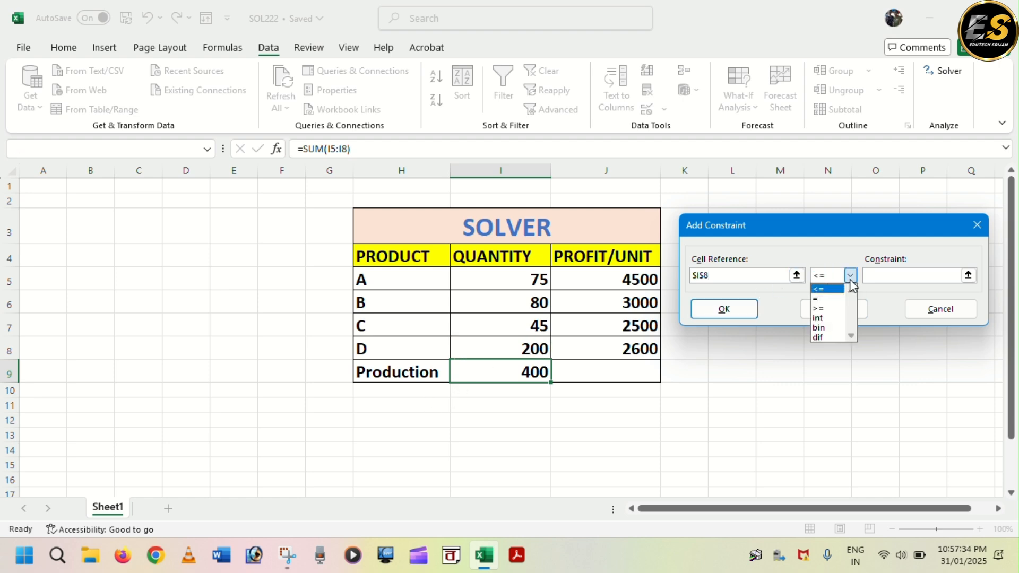
click(820, 308)
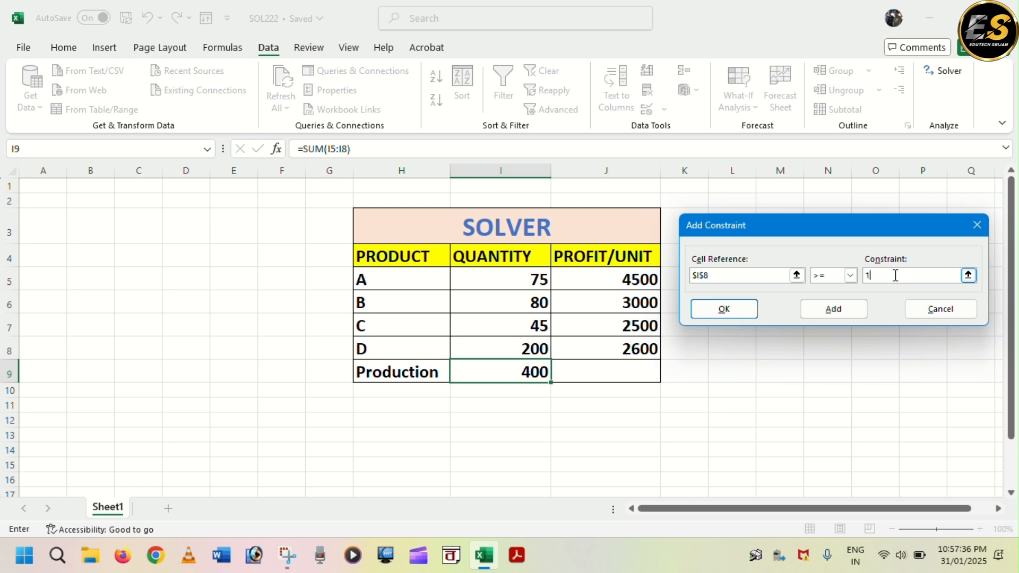
click(895, 275)
text(150)
click(843, 309)
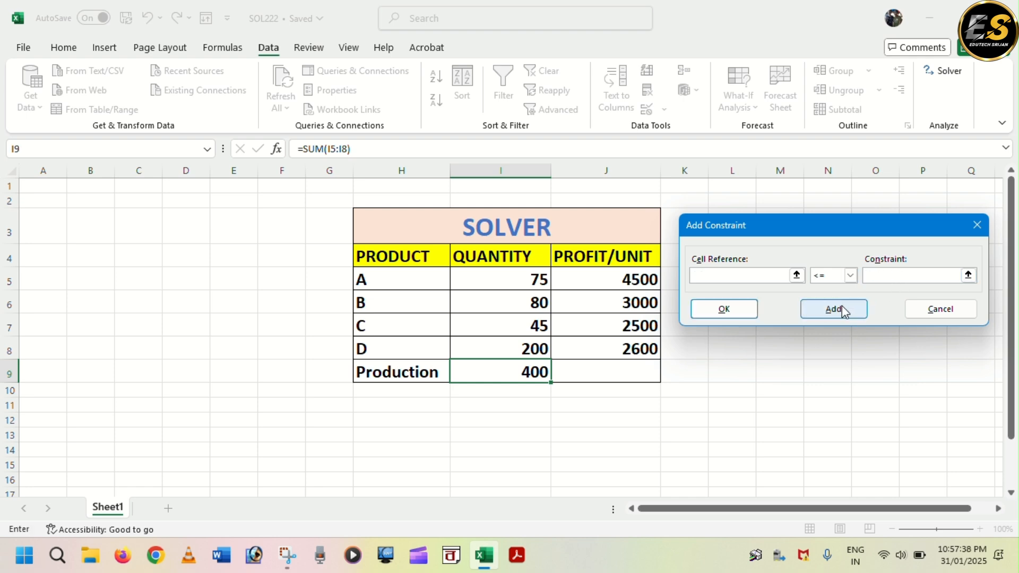
- Add a constraint setting the production total in I9 equal to 500 and close the constraint dialog
click(522, 368)
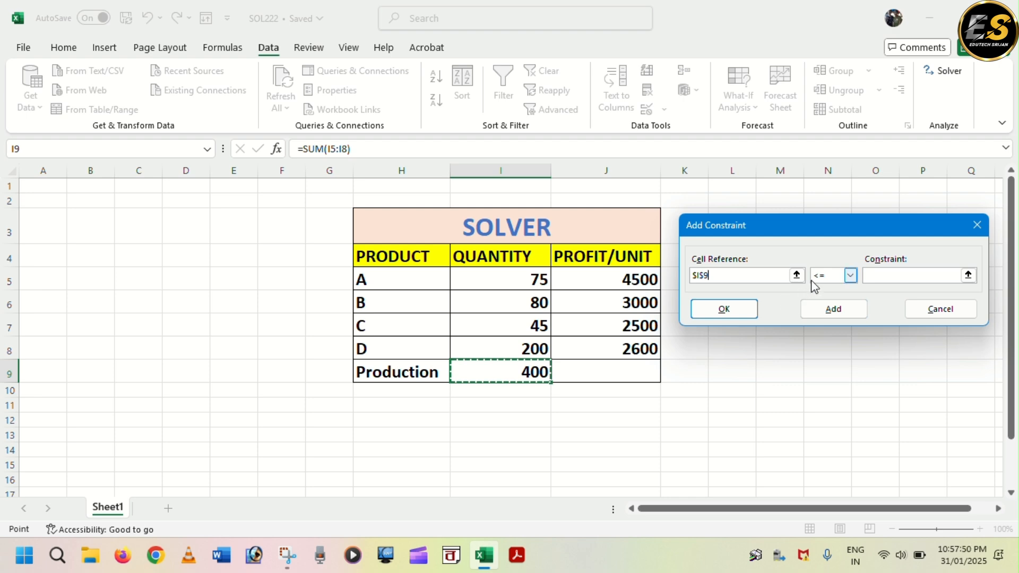
click(850, 275)
click(828, 300)
click(897, 276)
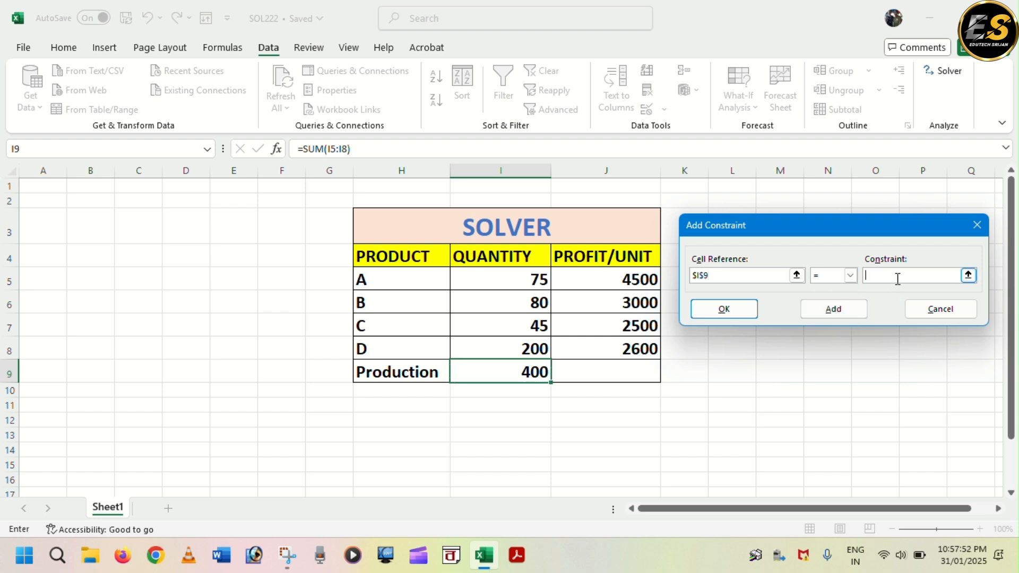
text(500)
click(836, 309)
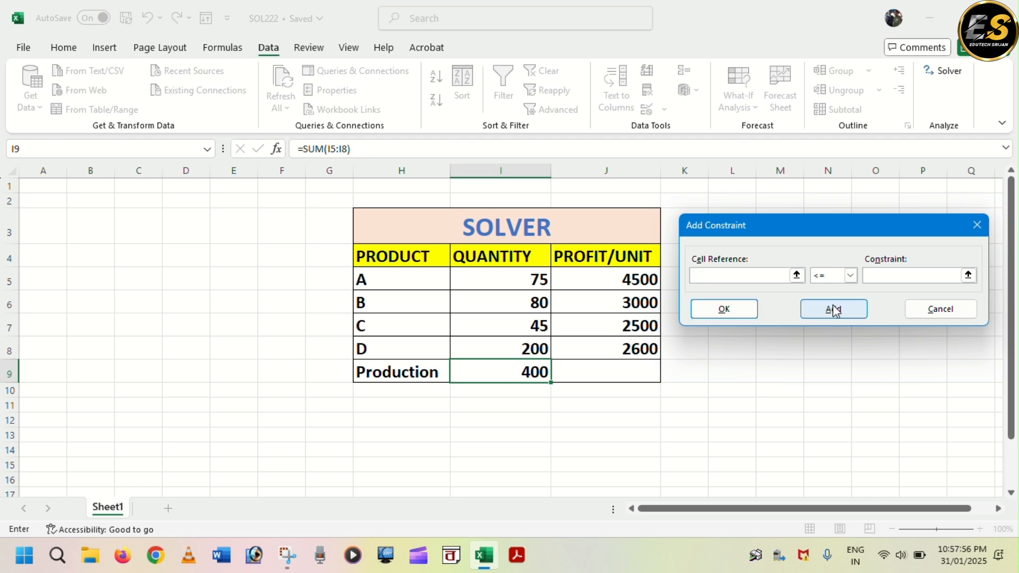
click(926, 317)
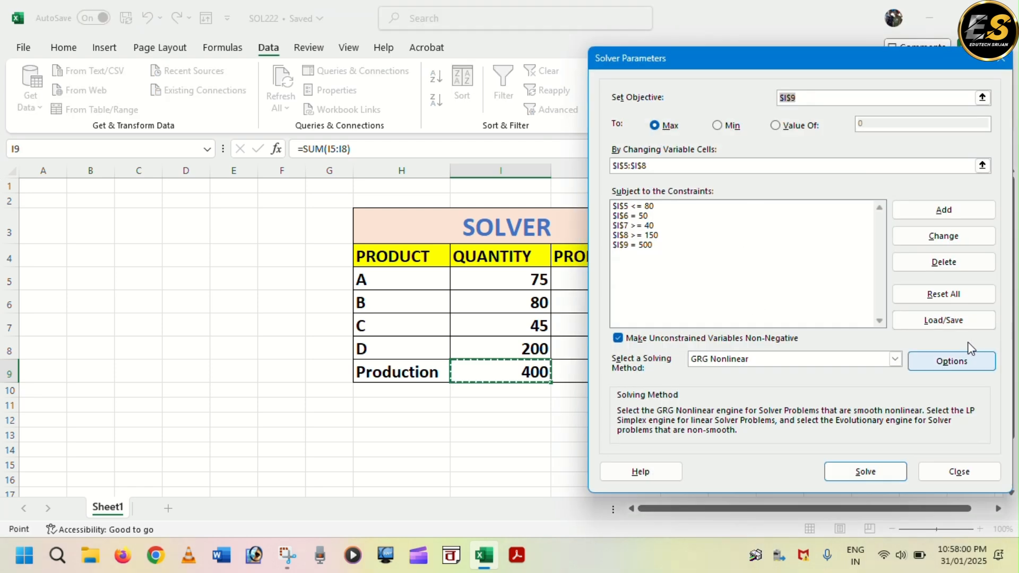
- Solve the model, keeping the Solver solution and generating an Answer report
click(865, 471)
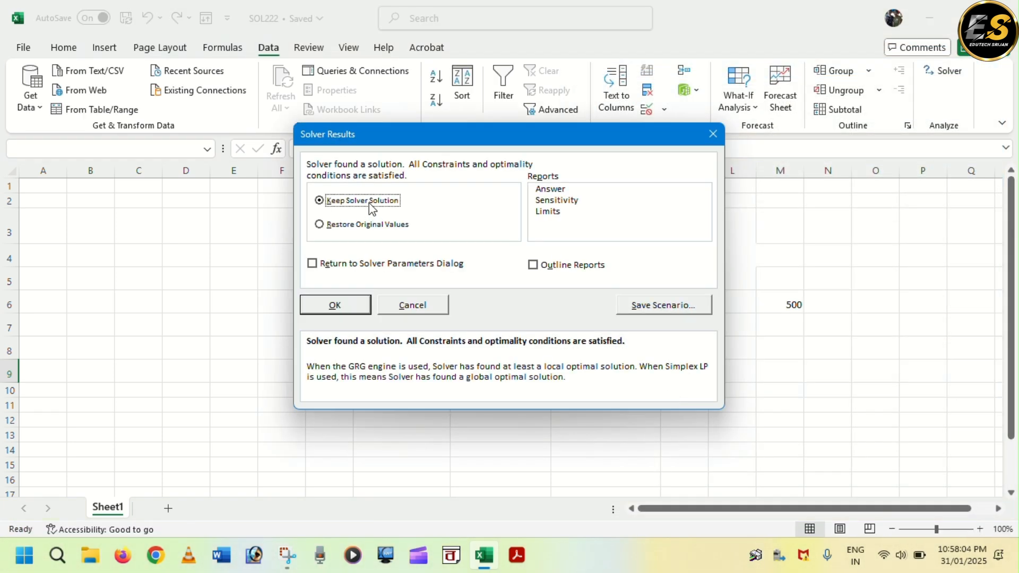
click(554, 192)
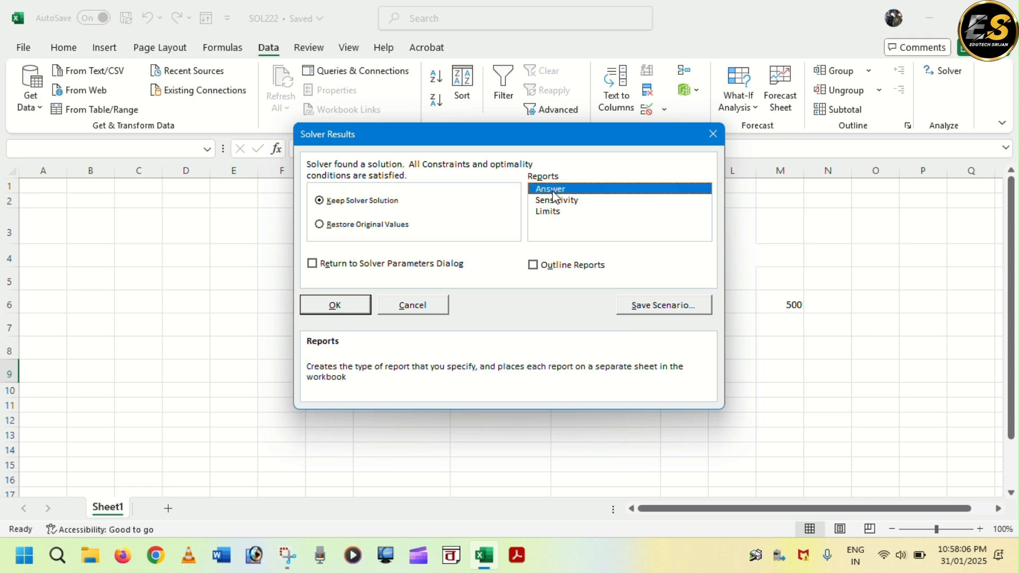
click(364, 304)
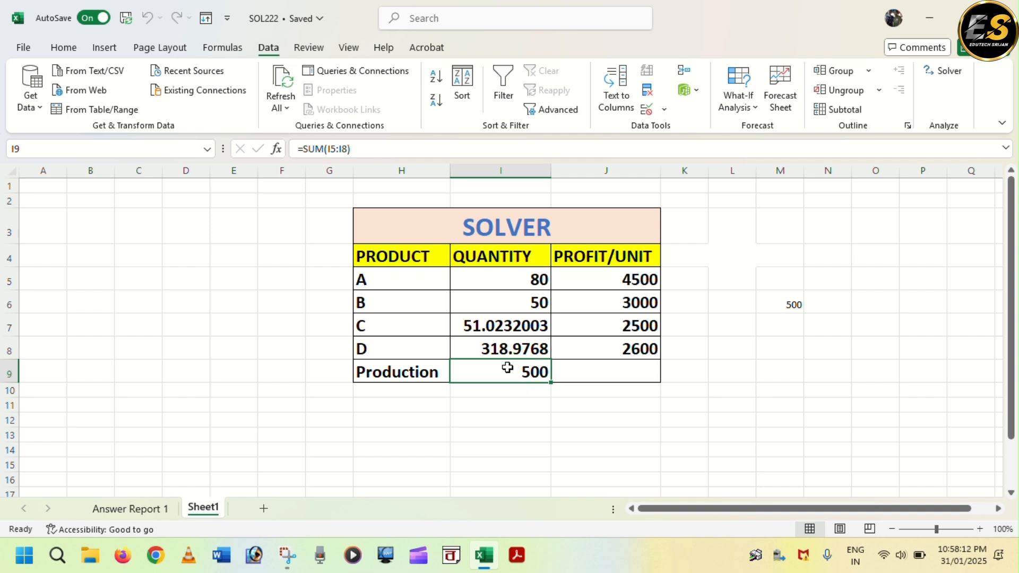
- Review the solved quantities and the original and final values in the Answer Report 1 sheet
drag(525, 277, 512, 348)
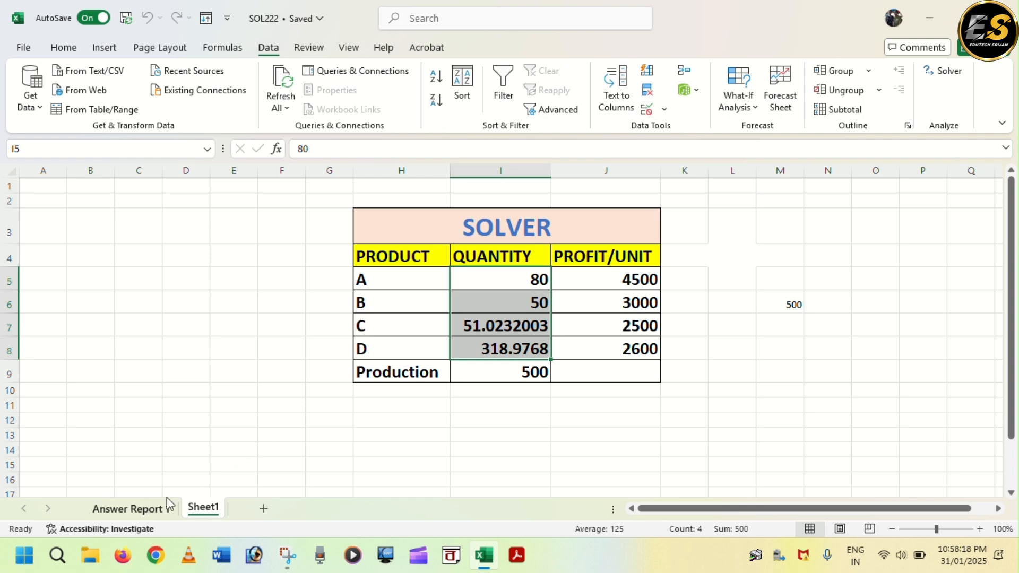
click(133, 511)
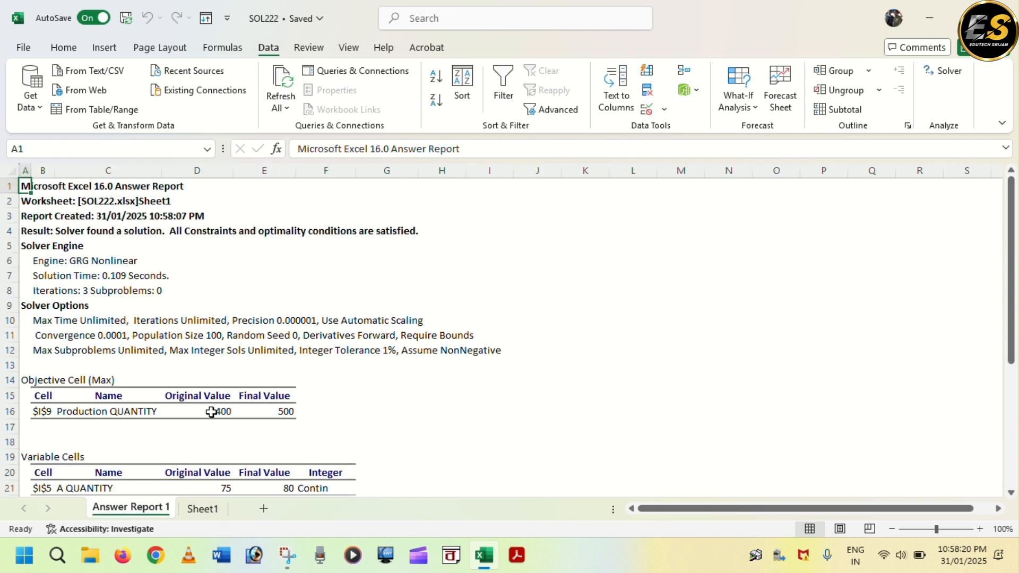
scroll(229, 376, down, 1)
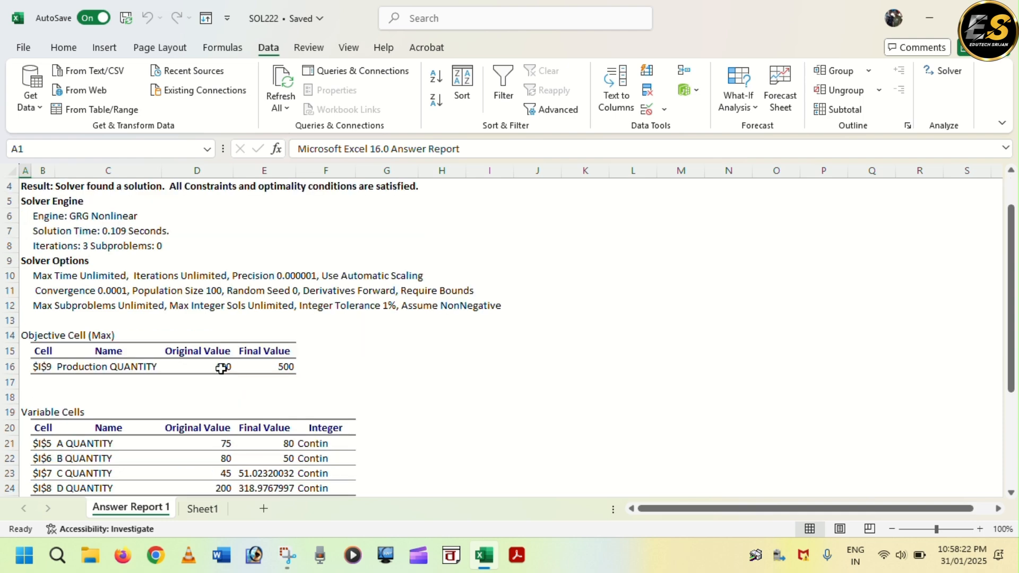
click(225, 367)
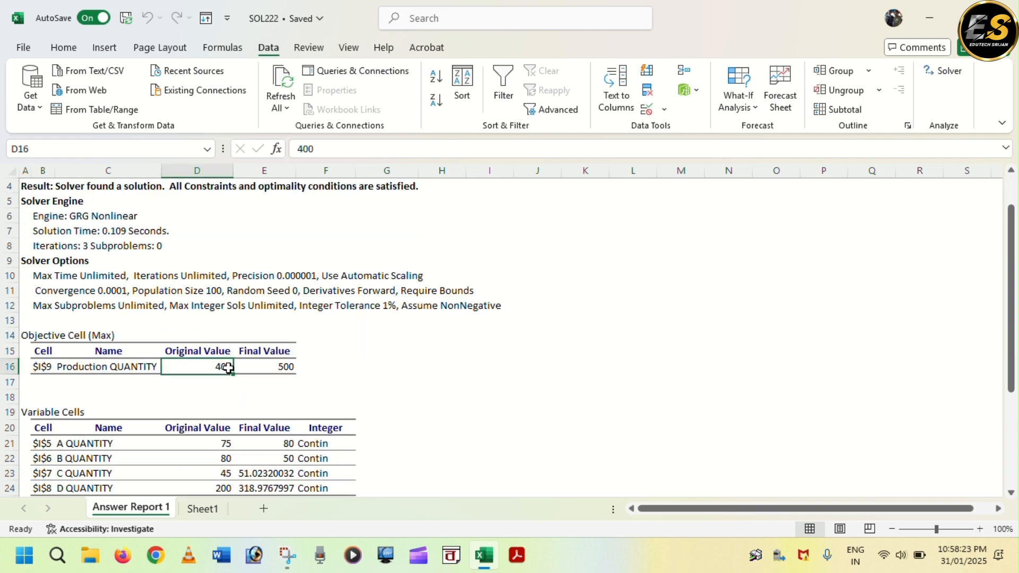
click(278, 366)
scroll(277, 375, down, 1)
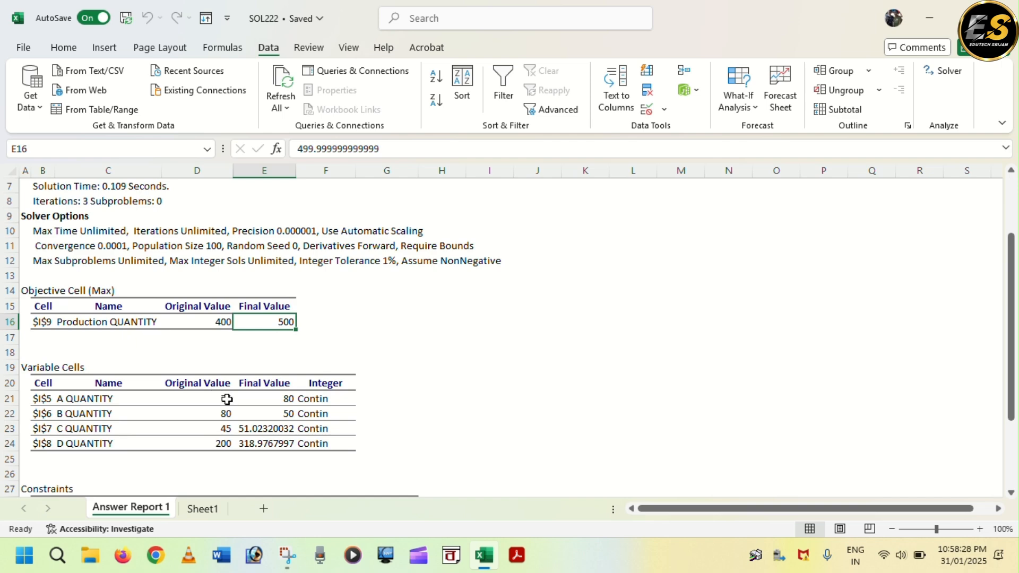
click(218, 400)
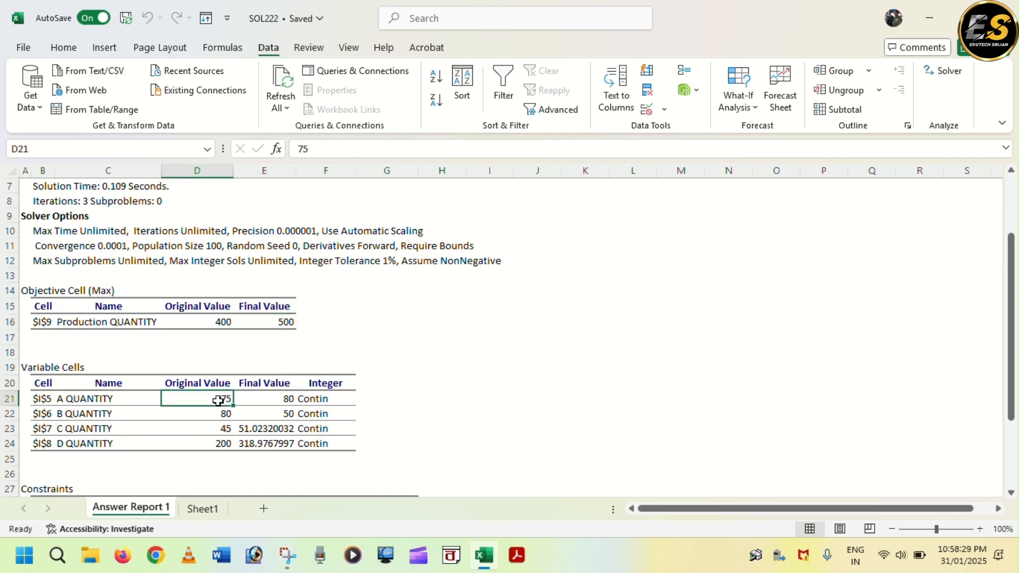
click(285, 401)
click(214, 415)
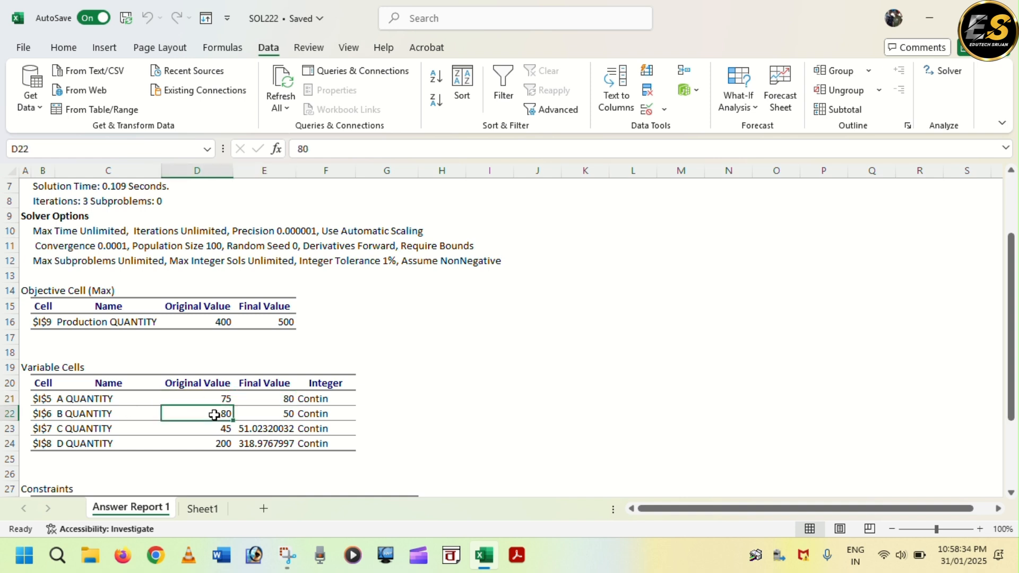
click(287, 414)
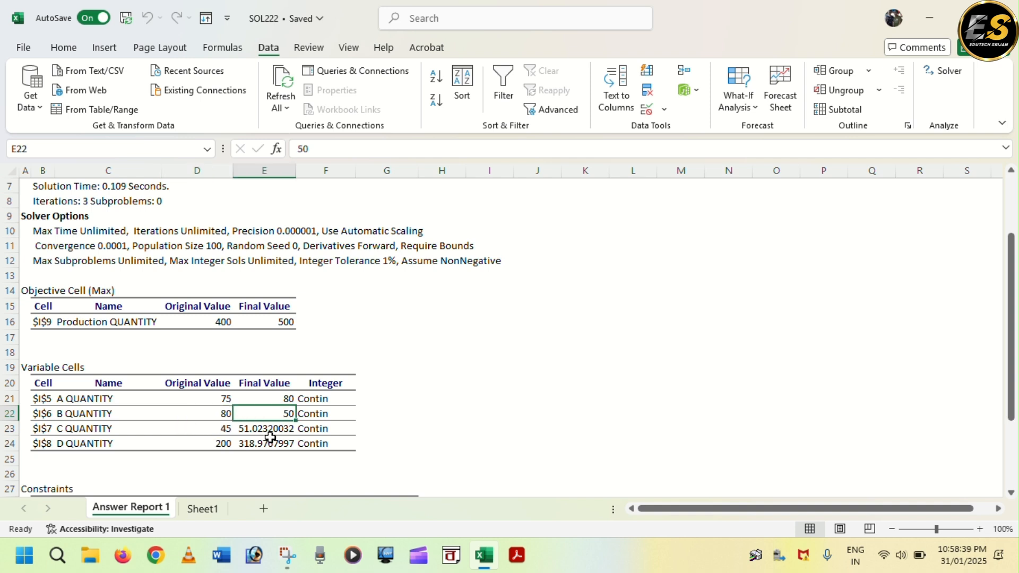
- Return to the worksheet with the Solver model and inspect the production total formula in I9
click(201, 510)
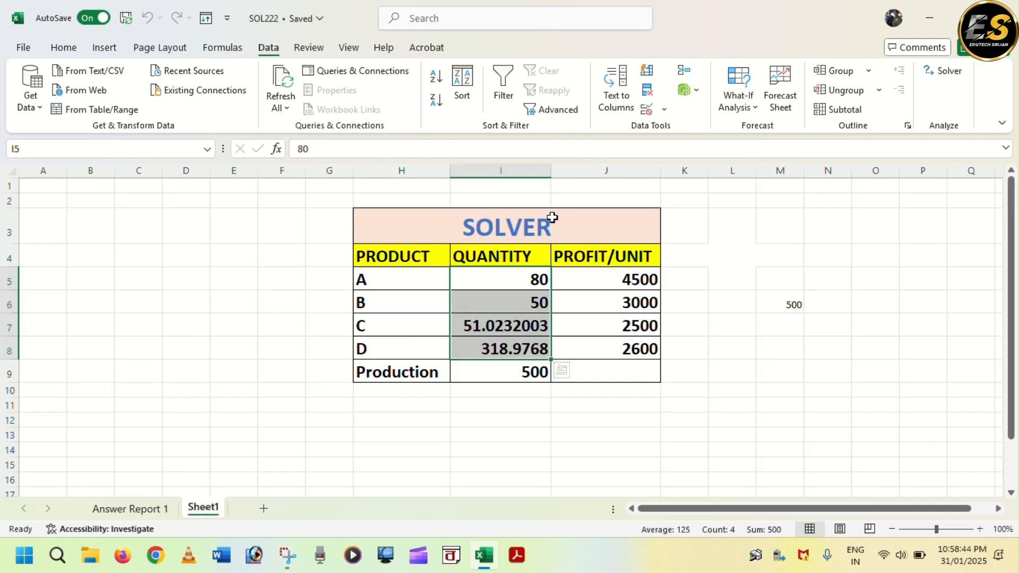
click(545, 420)
click(522, 374)
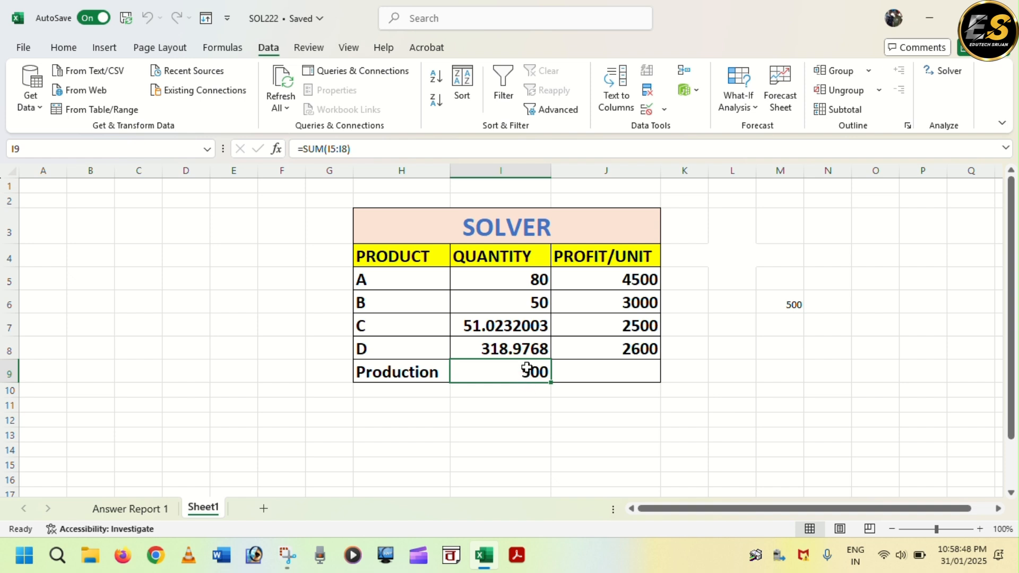
- Format the solved quantities in I5:I8 to display whole numbers with no decimal places
drag(519, 277, 531, 347)
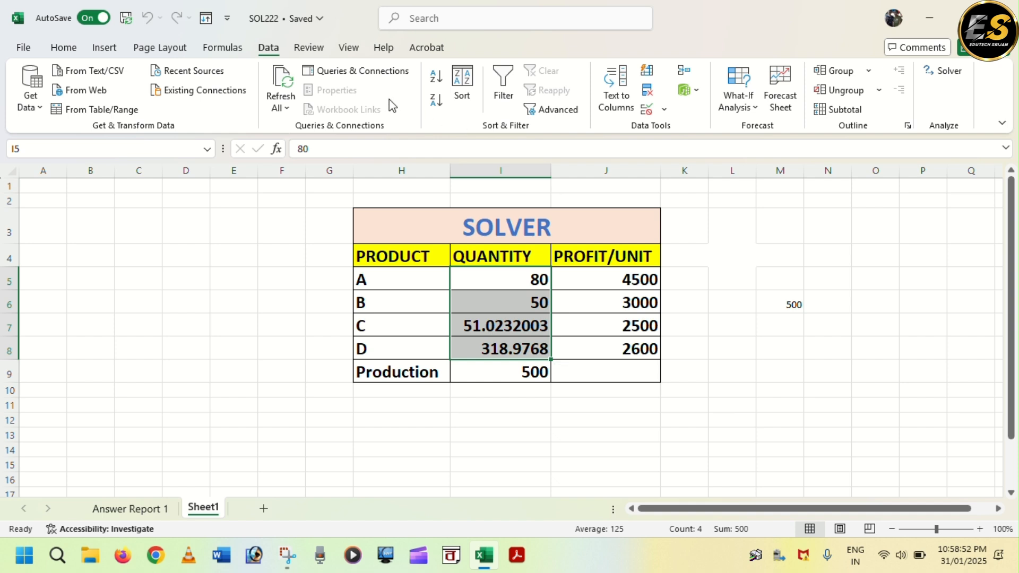
click(65, 46)
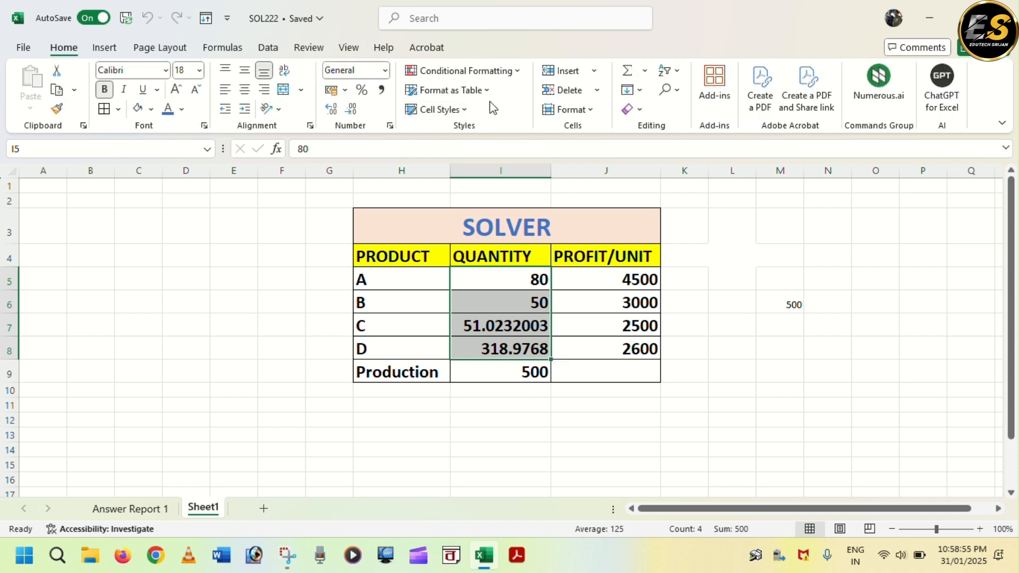
click(350, 109)
click(329, 109)
click(329, 109)
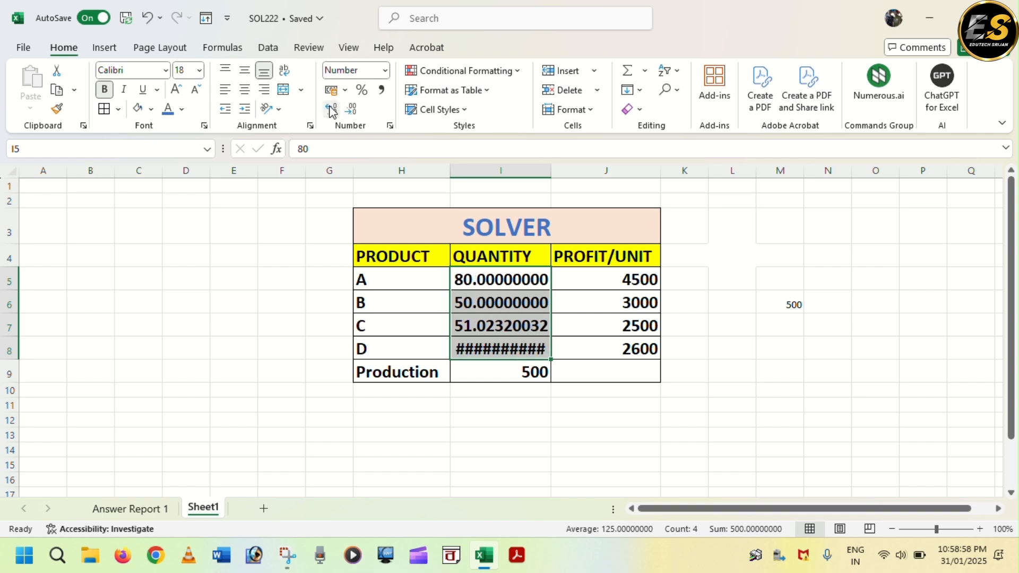
click(329, 109)
click(351, 110)
click(351, 110)
click(351, 110)
click(352, 111)
click(352, 111)
click(354, 112)
click(353, 112)
click(352, 110)
click(353, 110)
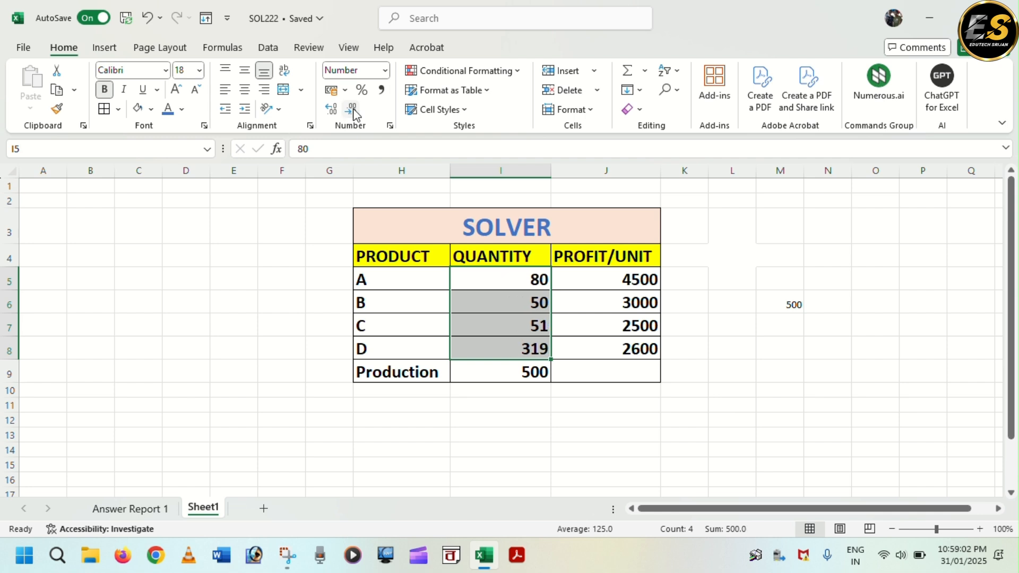
click(528, 412)
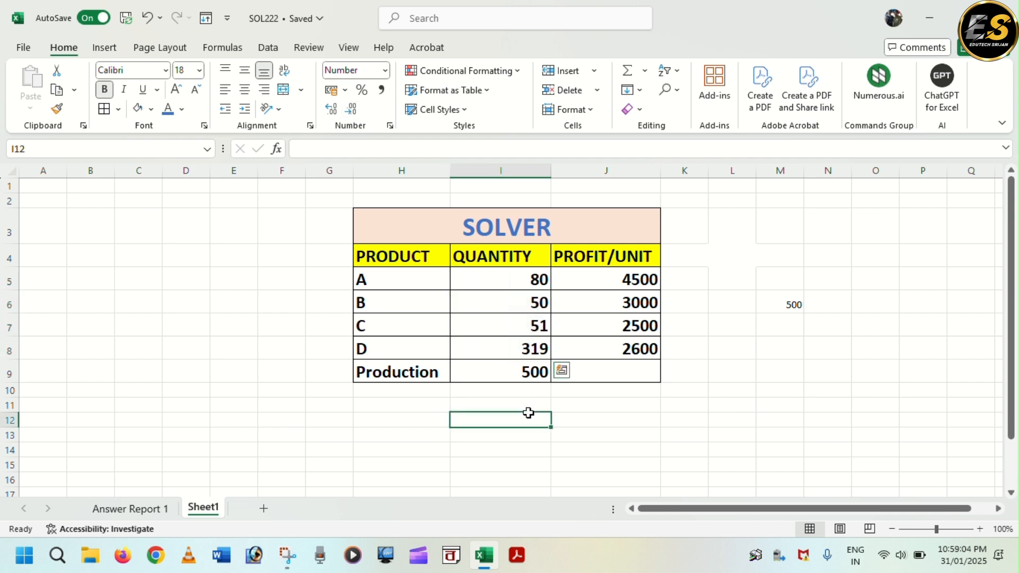
click(525, 371)
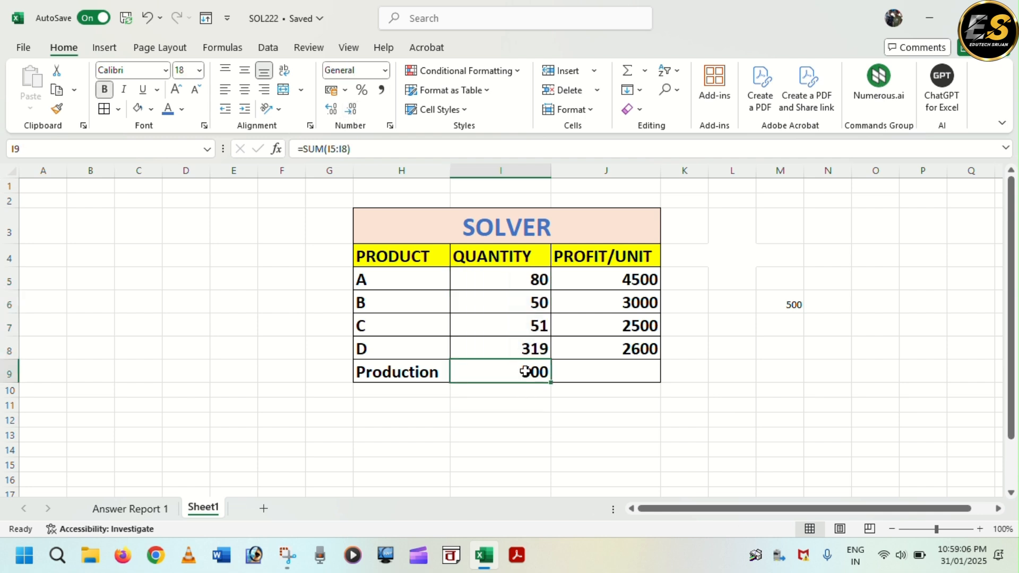